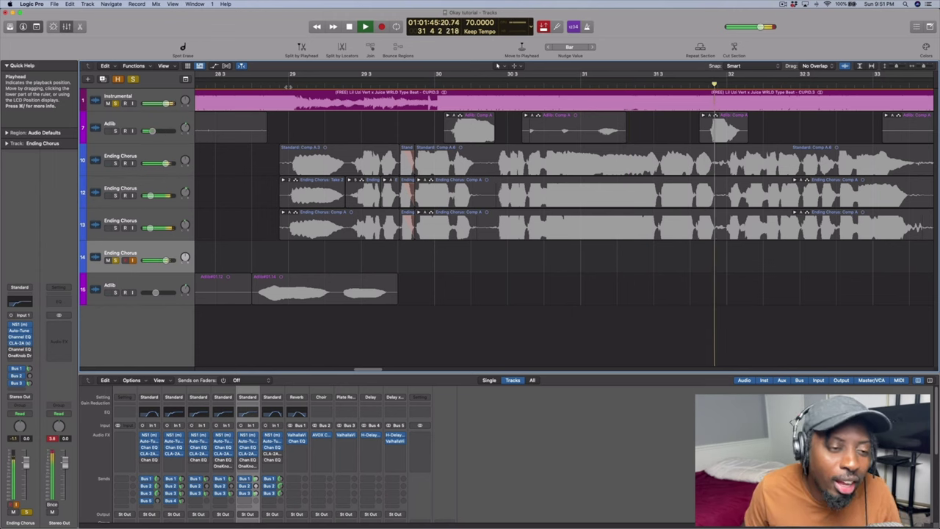
# - Play the song from bar 29 through the Ending Chorus vocals, stopping near bar 32
pyautogui.press('space')
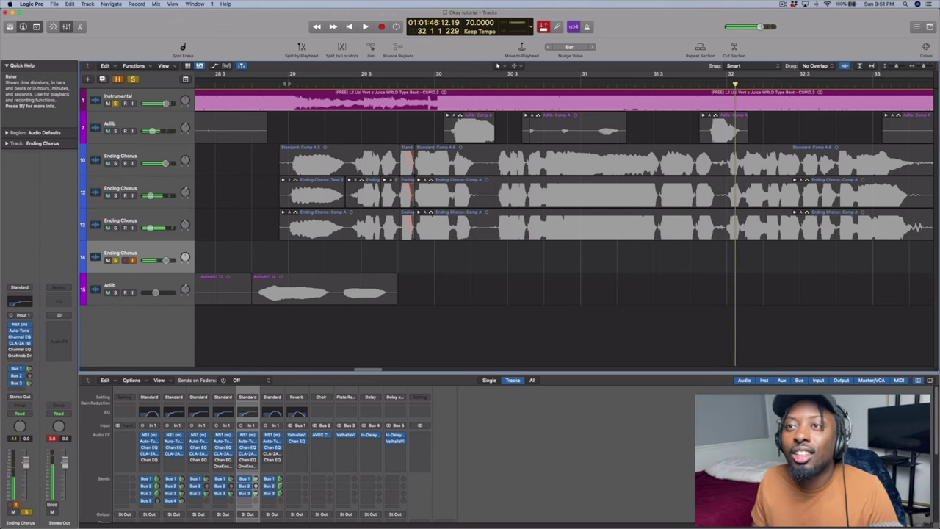
pyautogui.click(287, 83)
pyautogui.press('super+a')
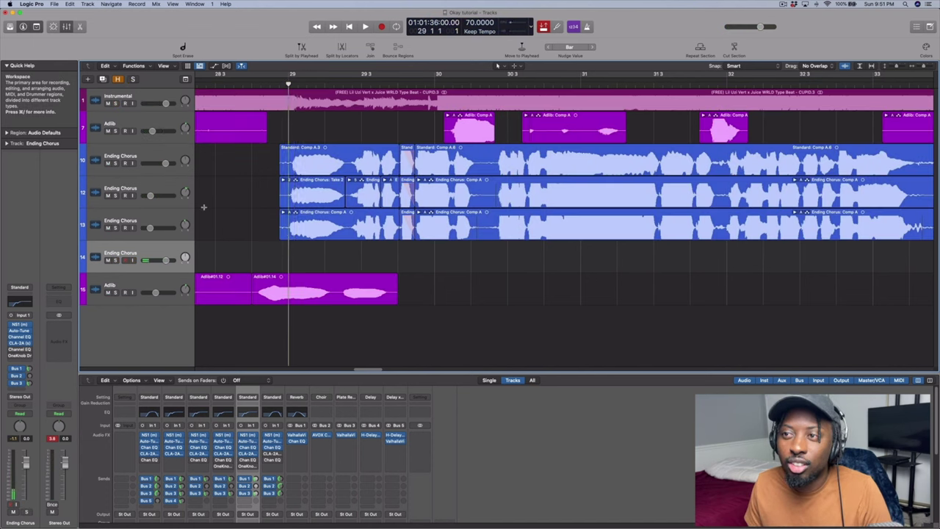
pyautogui.press('space')
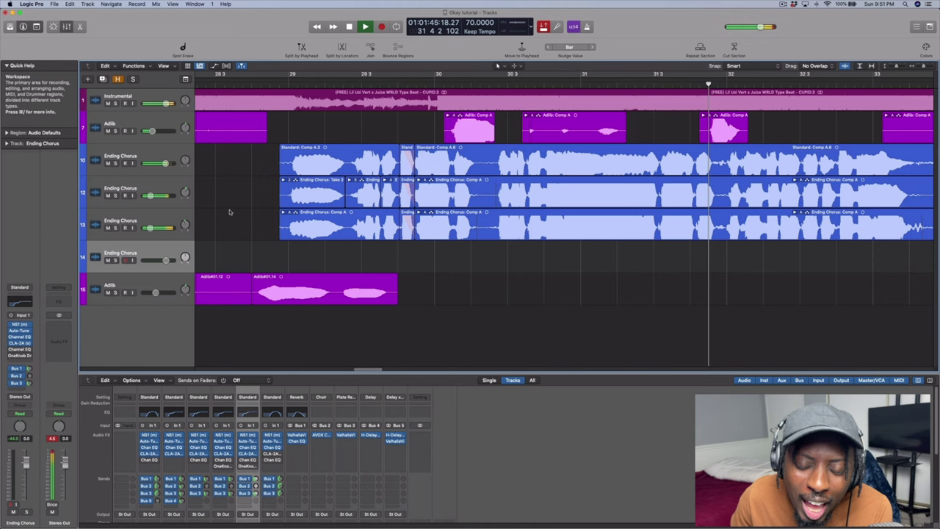
pyautogui.press('space')
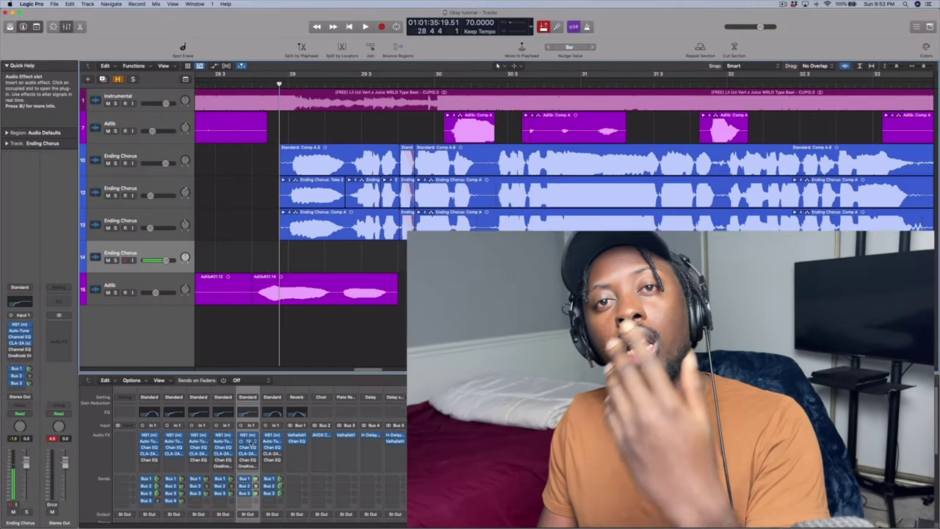
# - Open the Auto-Tune EFX 3 plugin from the Ending Chorus channel strip's insert slot
pyautogui.click(248, 441)
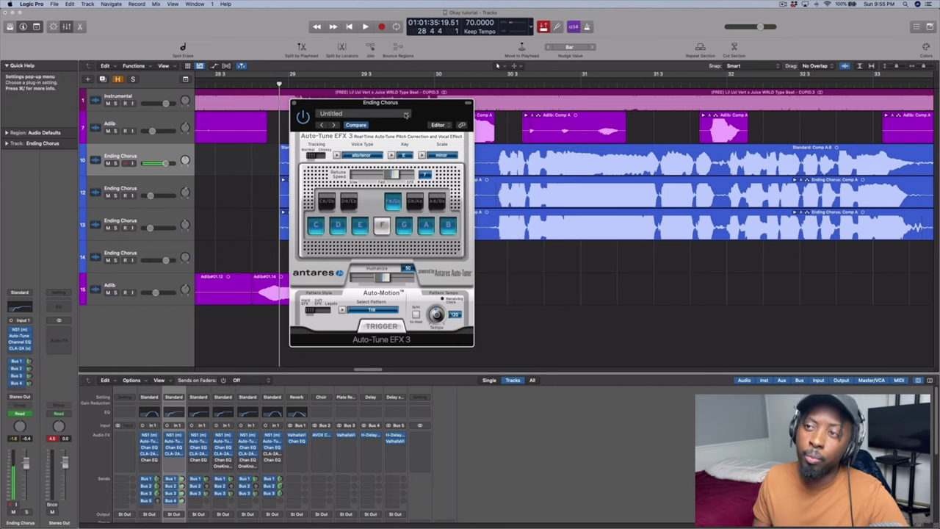
# - Move the Auto-Tune EFX 3 window aside and bring up the beat's YouTube page in Chrome
pyautogui.moveTo(403, 126); pyautogui.dragTo(403, 110)
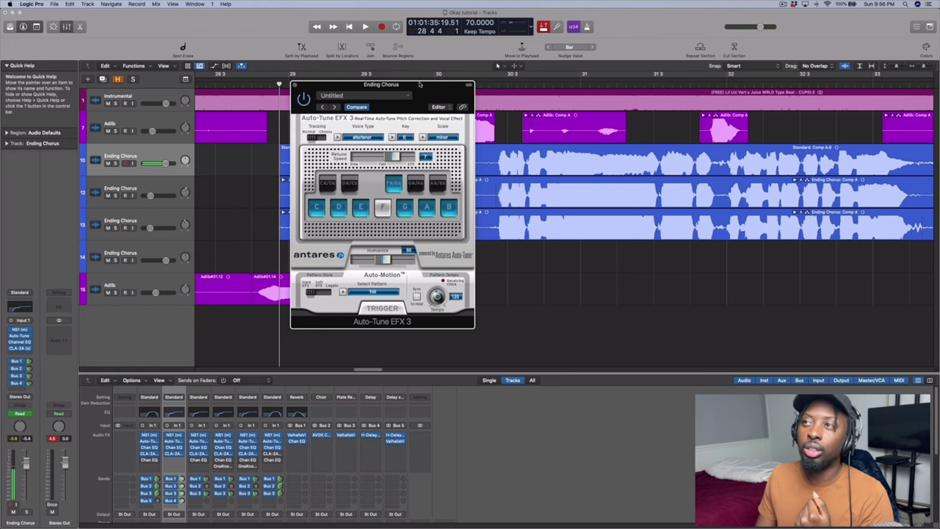
pyautogui.moveTo(421, 84); pyautogui.dragTo(470, 177)
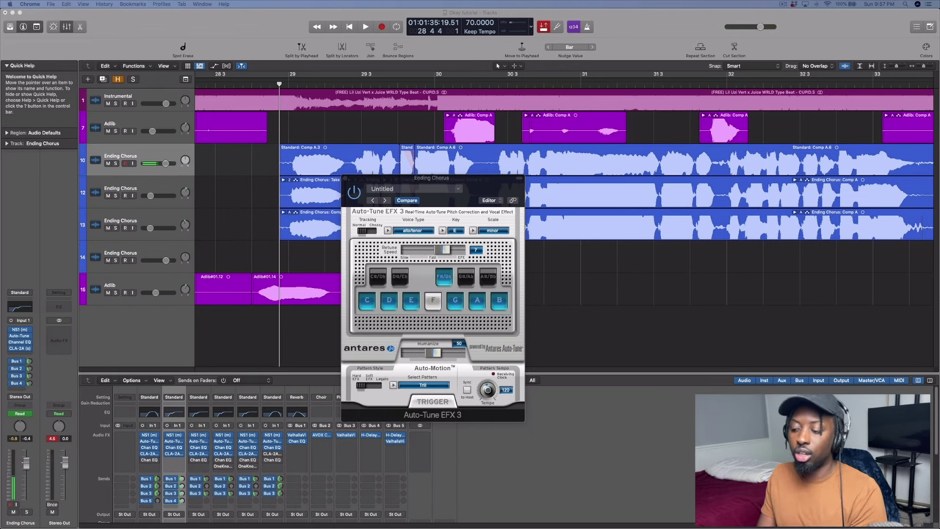
pyautogui.press('super+Tab')
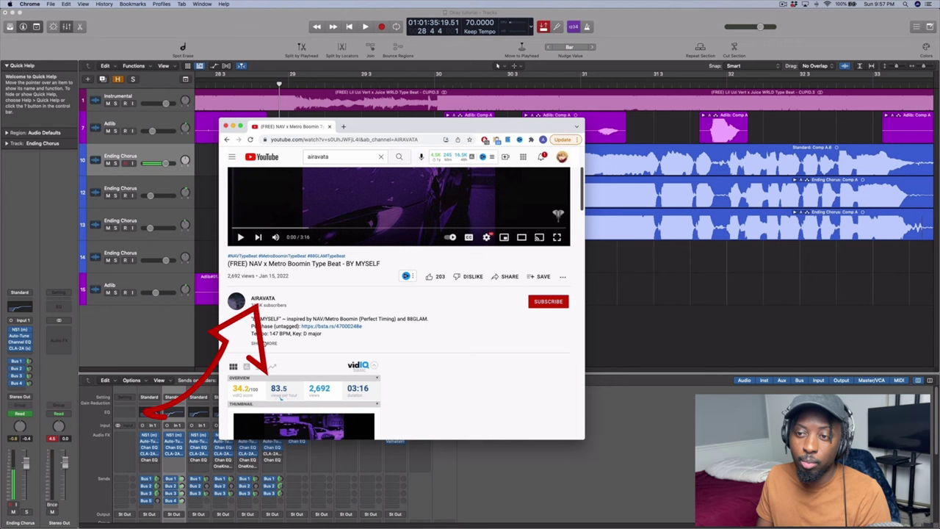
# - Expand the beat's description to read Key: D major at 147 BPM, then return to Logic
pyautogui.click(263, 343)
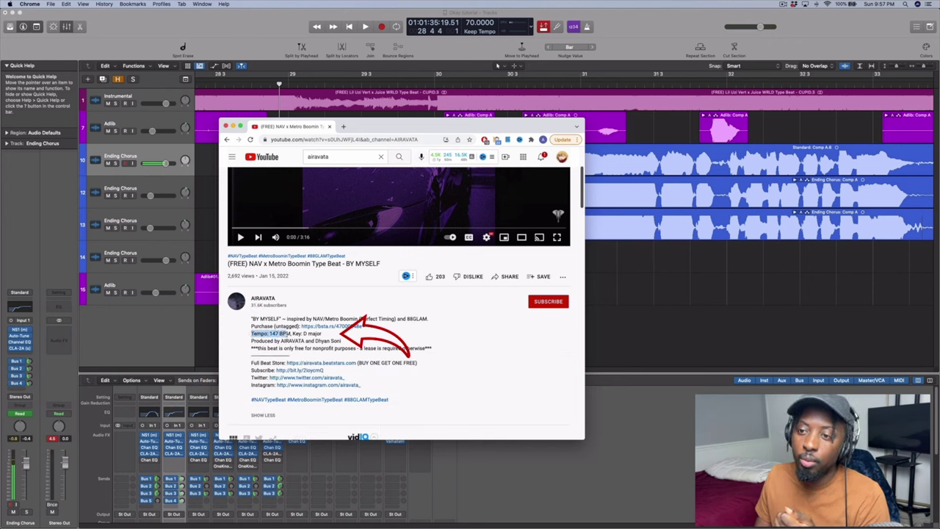
pyautogui.doubleClick(297, 334)
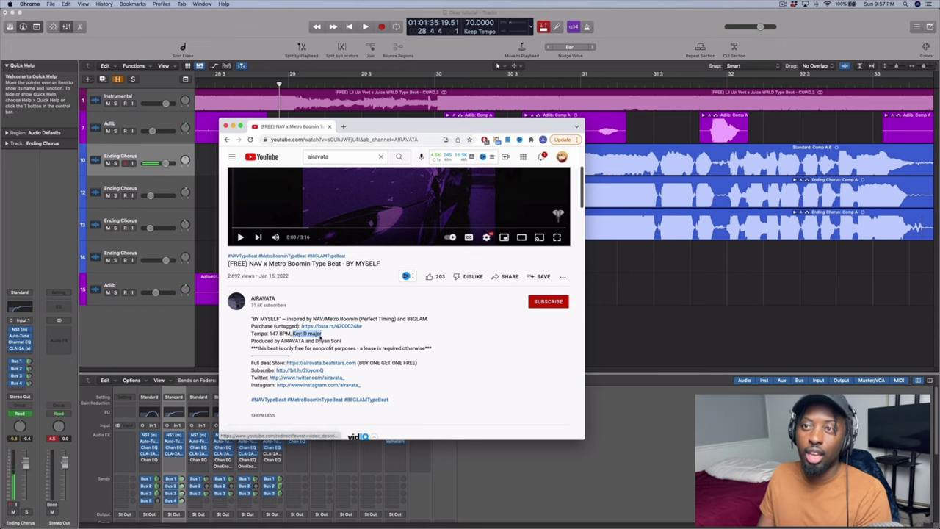
pyautogui.press('super+w')
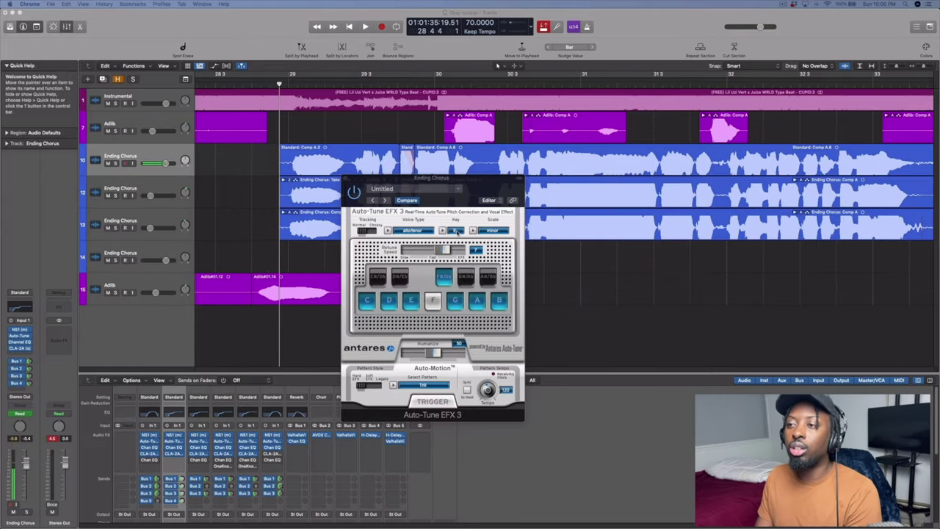
# - Confirm Auto-Tune's Key stays on E and its Scale stays on minor
pyautogui.click(456, 230)
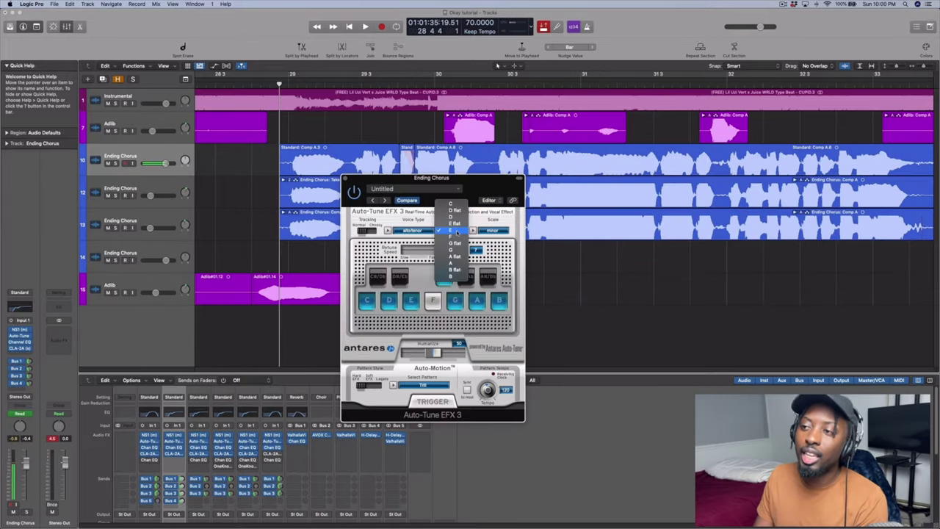
pyautogui.click(456, 231)
pyautogui.click(457, 232)
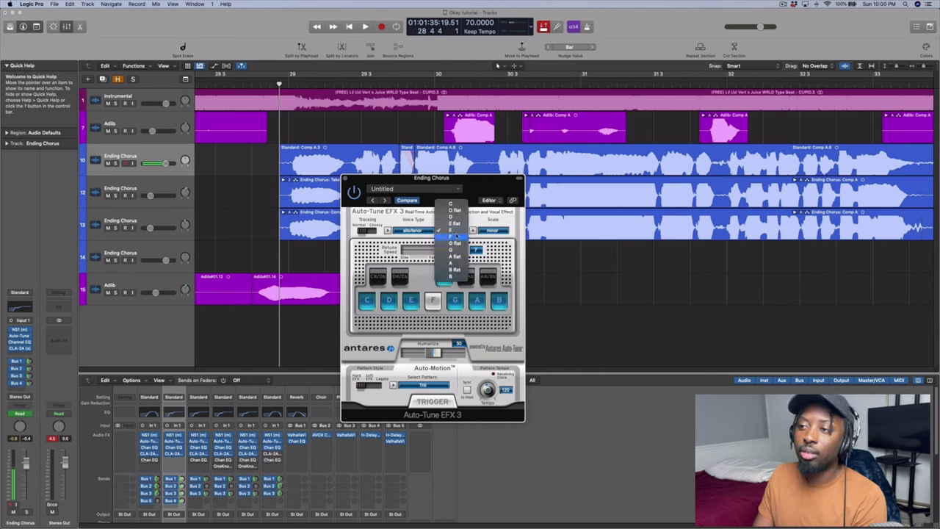
pyautogui.click(455, 234)
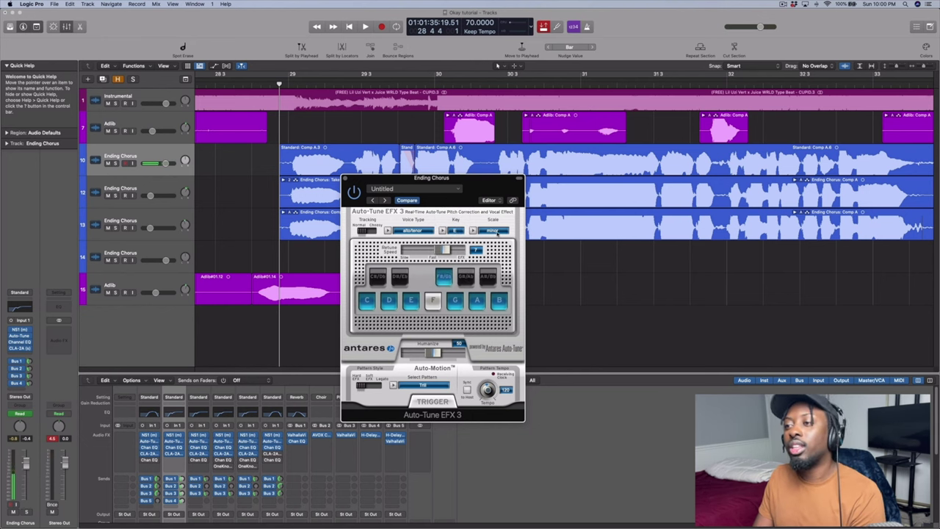
pyautogui.click(497, 232)
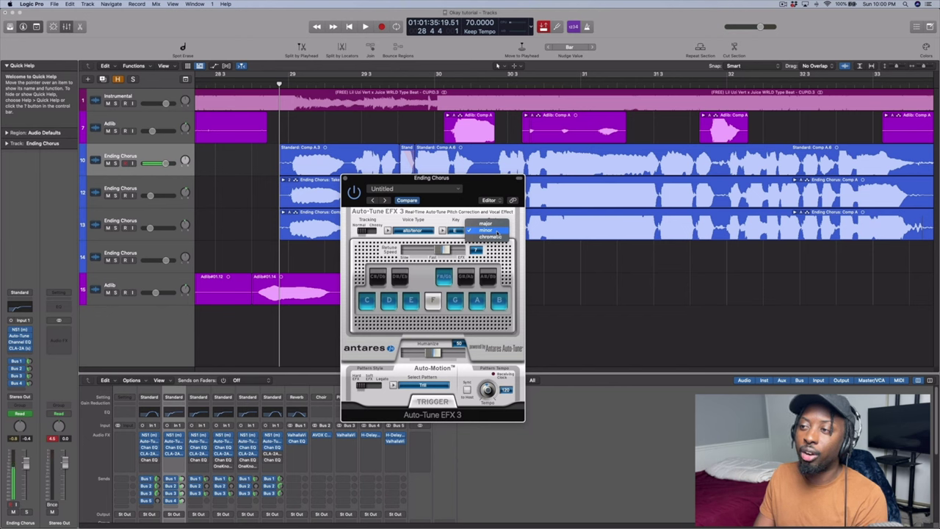
pyautogui.click(497, 231)
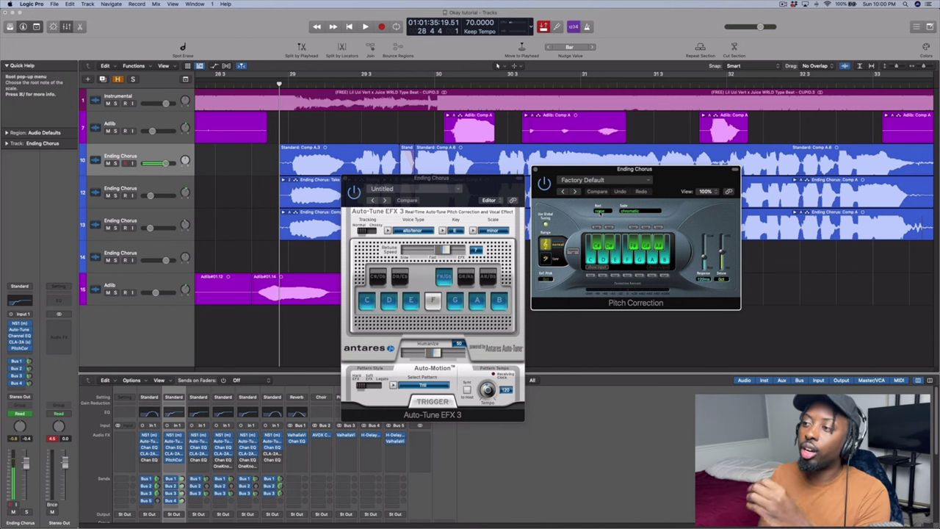
# - Set Pitch Correction's scale to natural minor with the root note on E
pyautogui.click(600, 212)
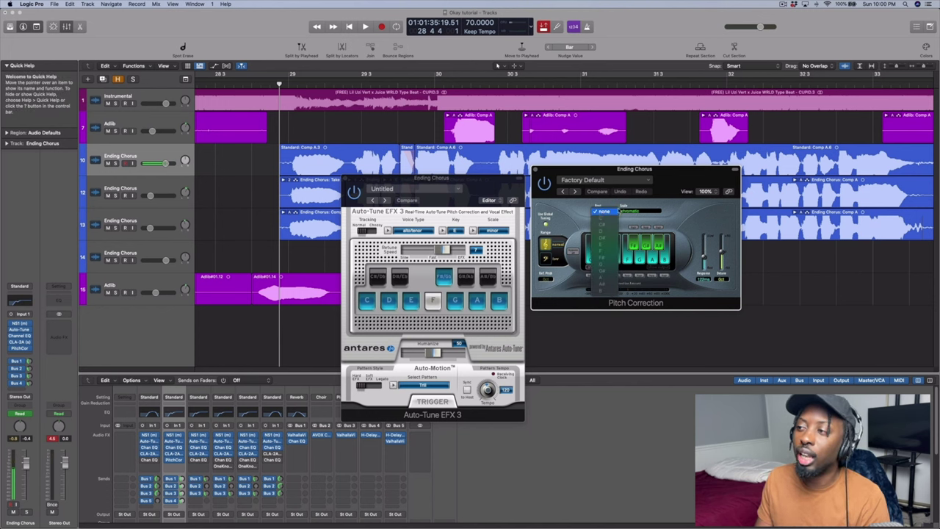
pyautogui.click(635, 208)
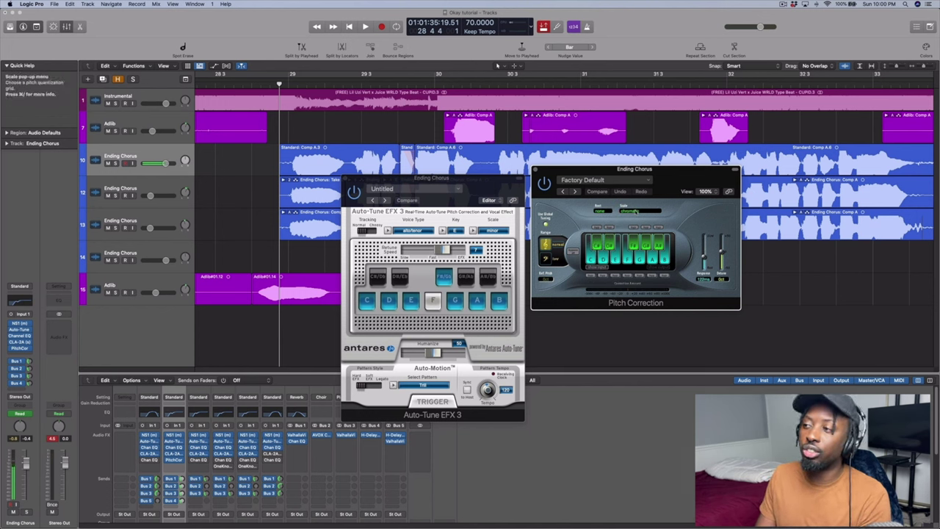
pyautogui.click(636, 212)
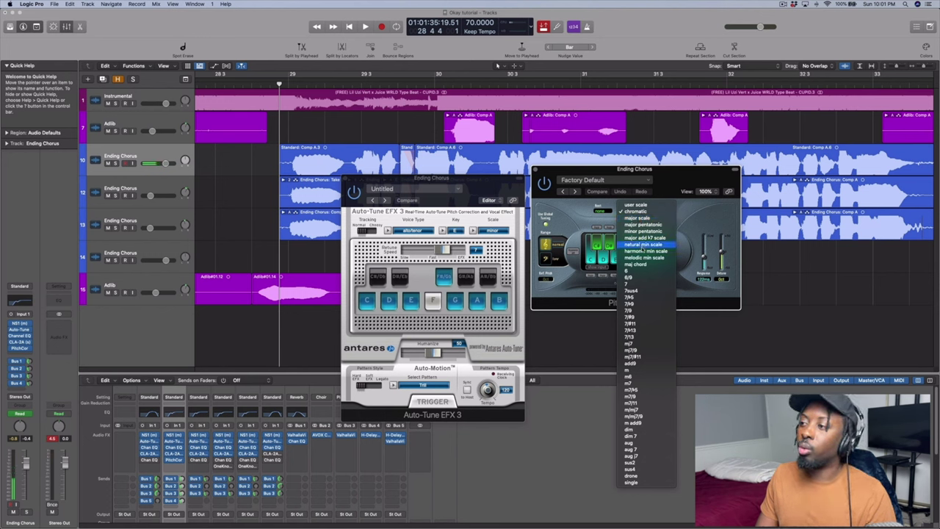
pyautogui.click(643, 245)
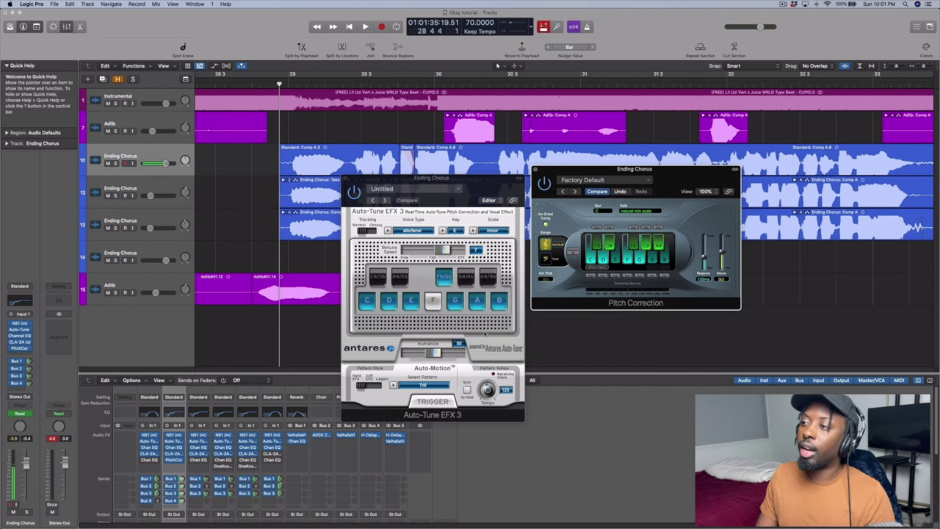
pyautogui.click(598, 210)
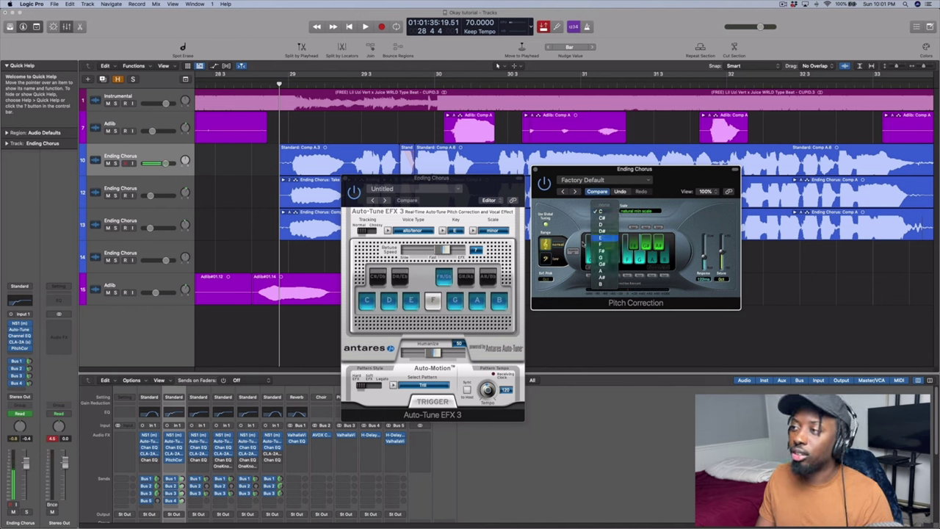
pyautogui.click(601, 213)
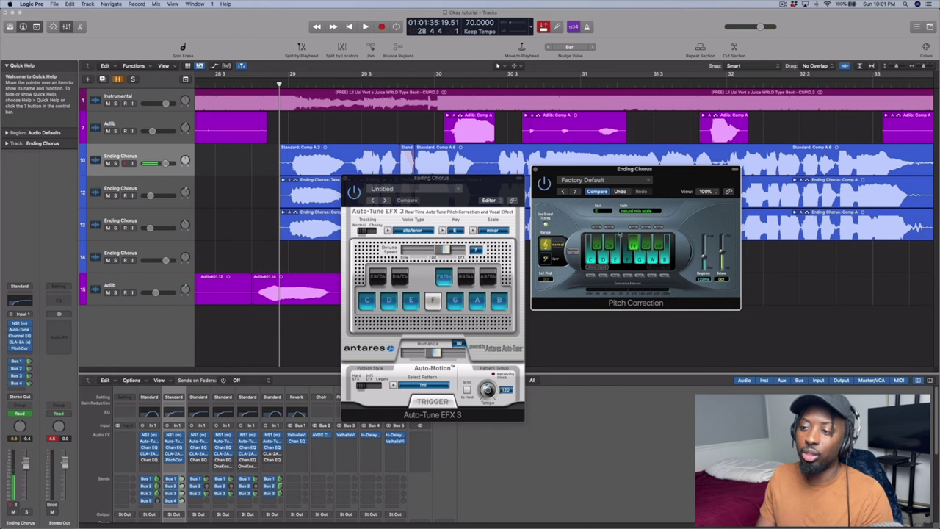
# - Set Auto-Tune's retune speed to about 30 and shorten Pitch Correction's response to about 25 ms
pyautogui.moveTo(432, 178); pyautogui.dragTo(434, 140)
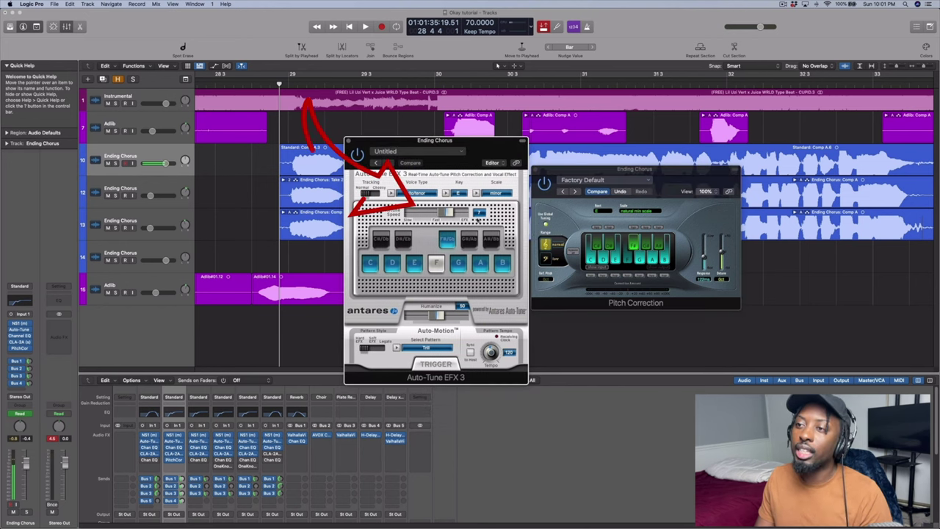
pyautogui.moveTo(445, 213)
pyautogui.mouseDown()
pyautogui.moveTo(426, 213)
pyautogui.moveTo(470, 213)
pyautogui.moveTo(440, 213)
pyautogui.moveTo(456, 213)
pyautogui.mouseUp()
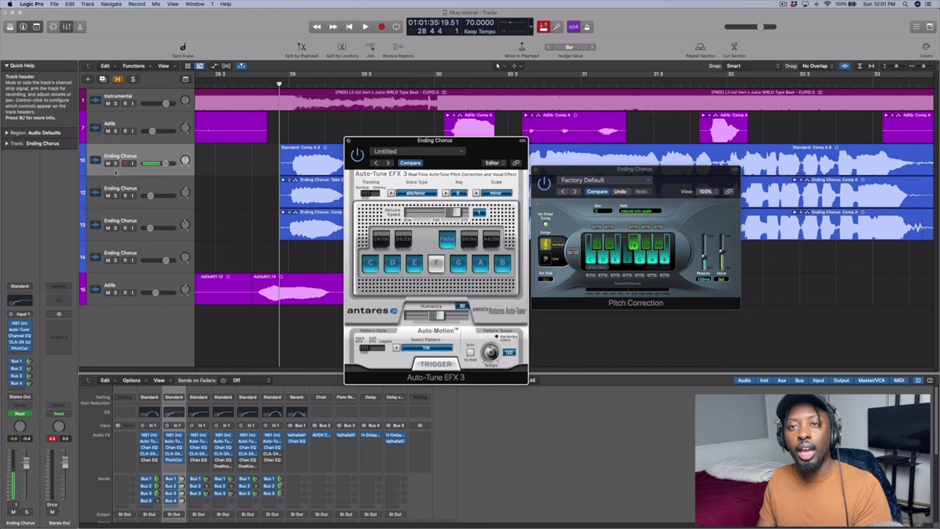
pyautogui.moveTo(456, 213); pyautogui.dragTo(420, 213)
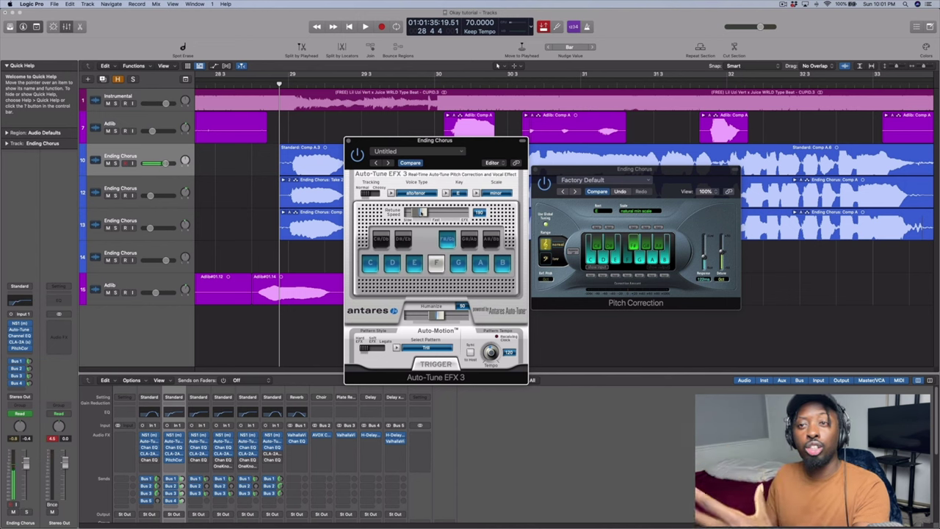
pyautogui.moveTo(422, 213); pyautogui.dragTo(435, 213)
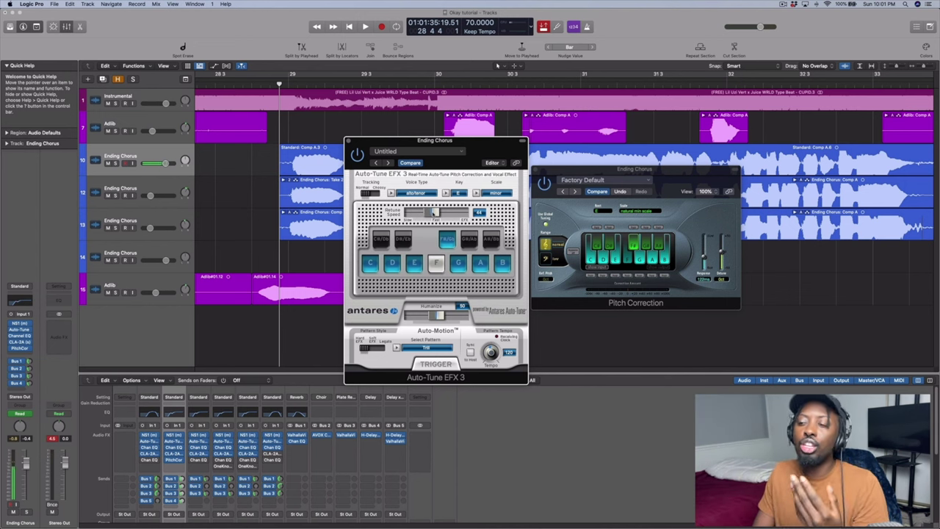
pyautogui.moveTo(435, 213)
pyautogui.mouseDown()
pyautogui.moveTo(426, 213)
pyautogui.moveTo(438, 213)
pyautogui.mouseUp()
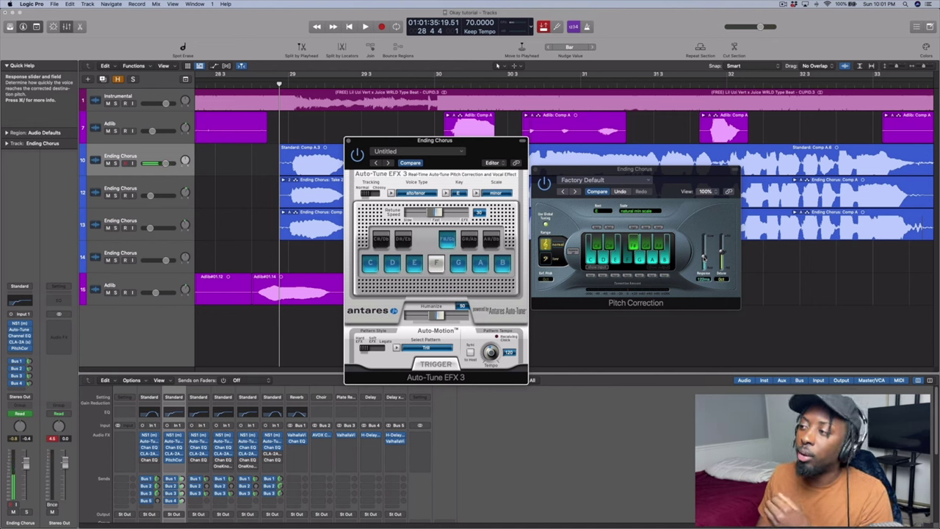
pyautogui.moveTo(704, 257); pyautogui.dragTo(711, 245)
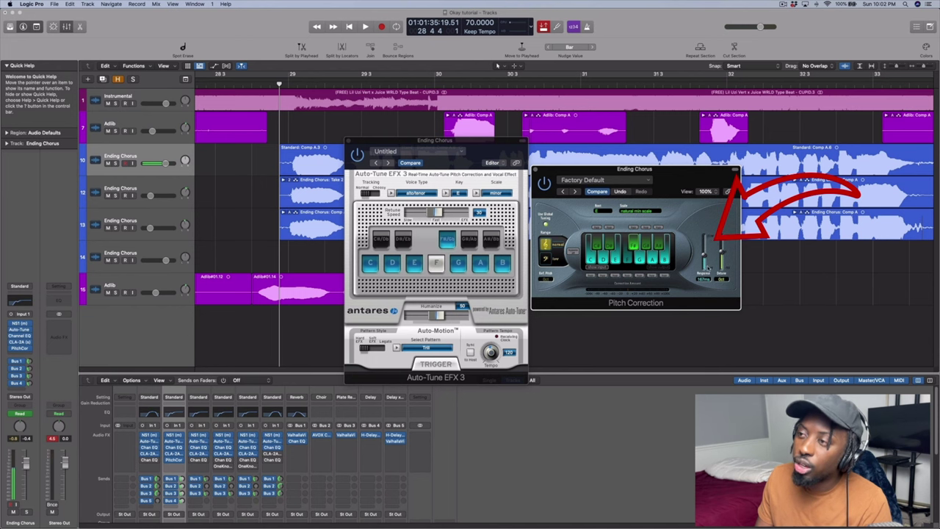
pyautogui.moveTo(706, 258); pyautogui.dragTo(705, 265)
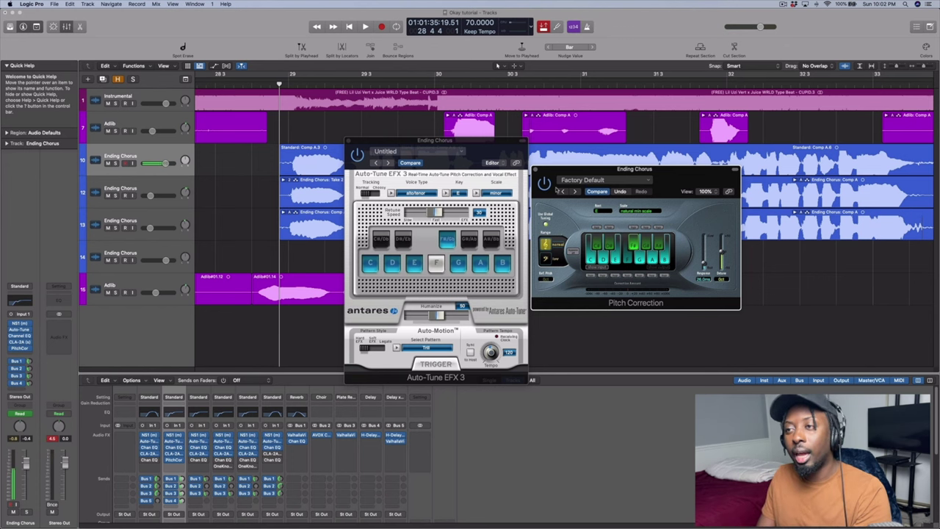
# - Select track 14's Ending Chorus vocal, enable its input monitoring, and bring Auto-Tune to the front
pyautogui.click(133, 260)
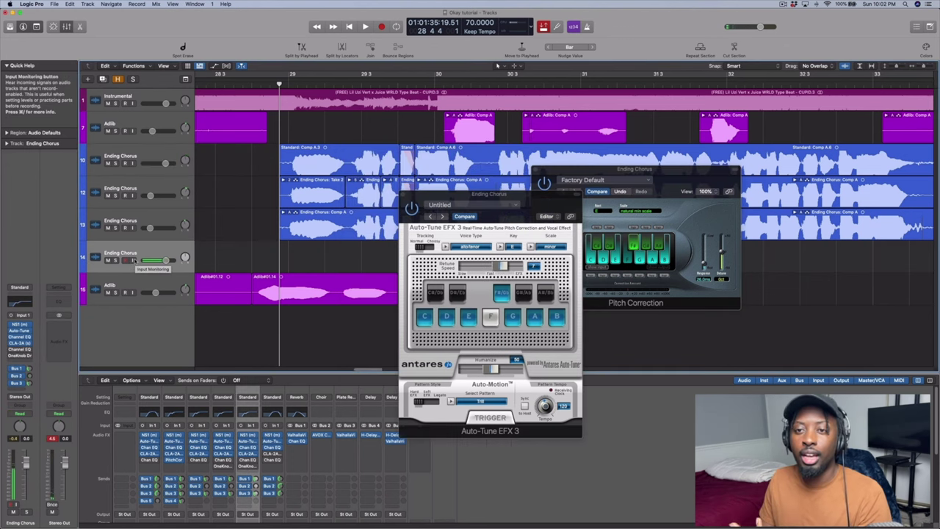
pyautogui.click(133, 260)
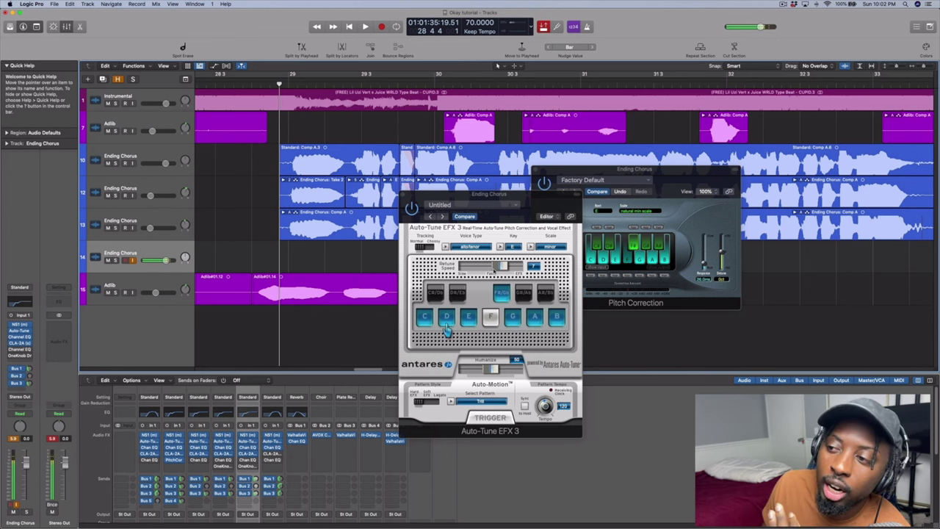
pyautogui.click(447, 330)
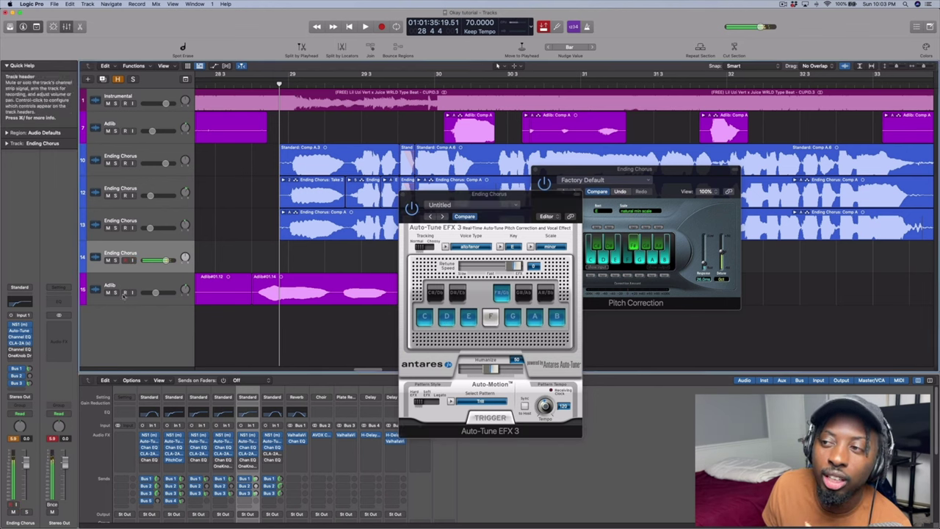
pyautogui.click(432, 213)
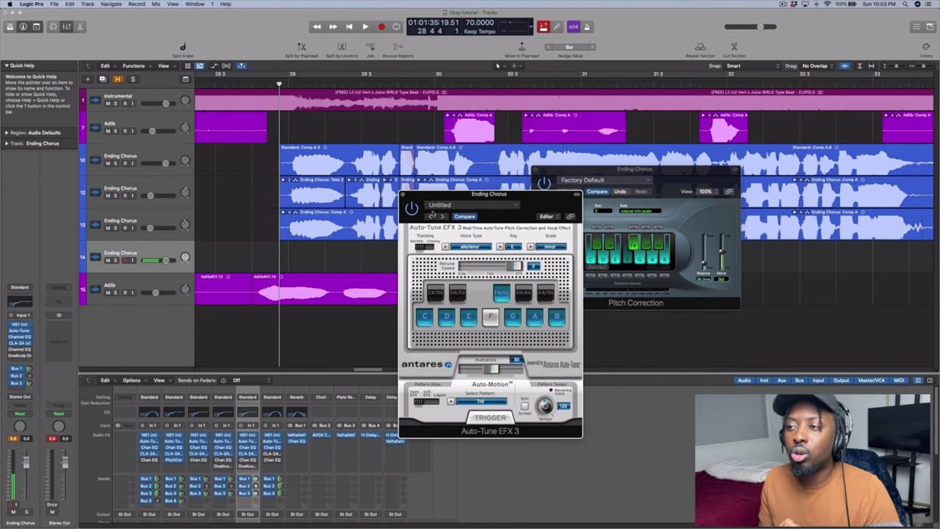
pyautogui.click(468, 246)
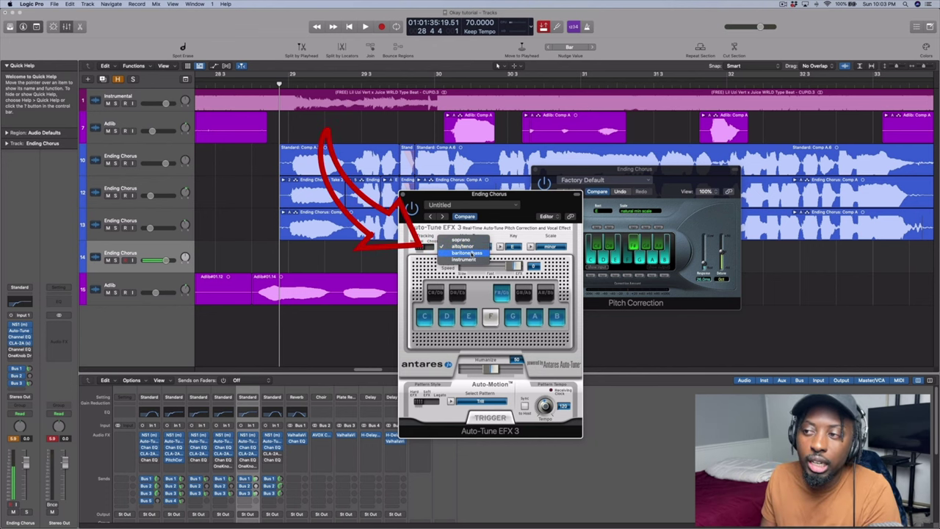
pyautogui.click(471, 252)
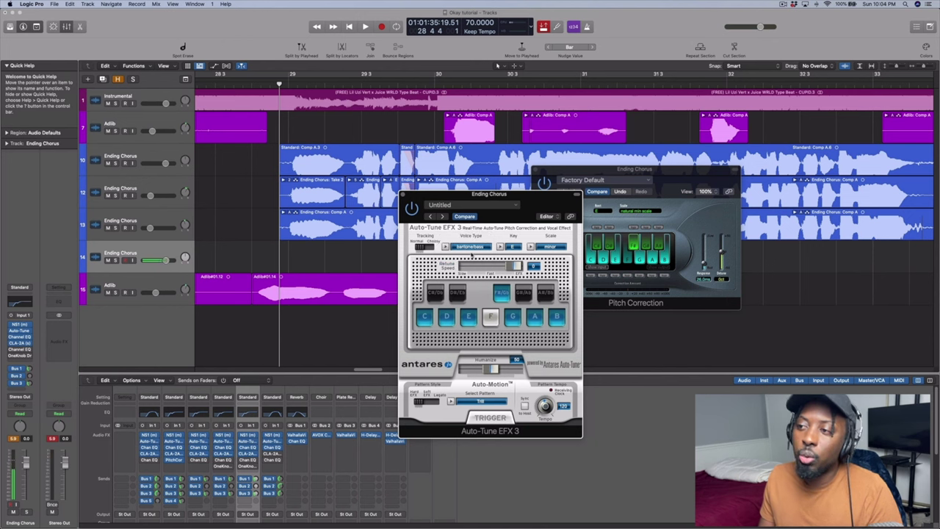
pyautogui.click(471, 249)
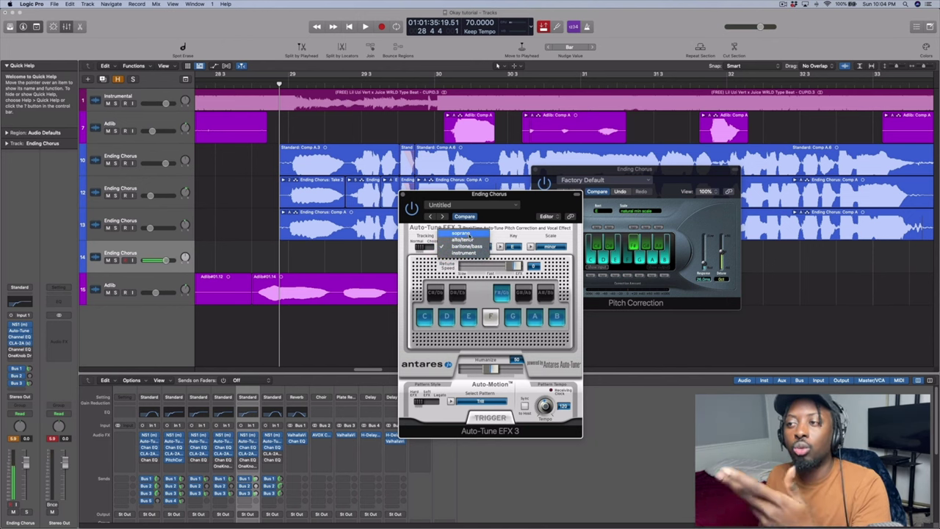
pyautogui.click(470, 233)
pyautogui.click(470, 248)
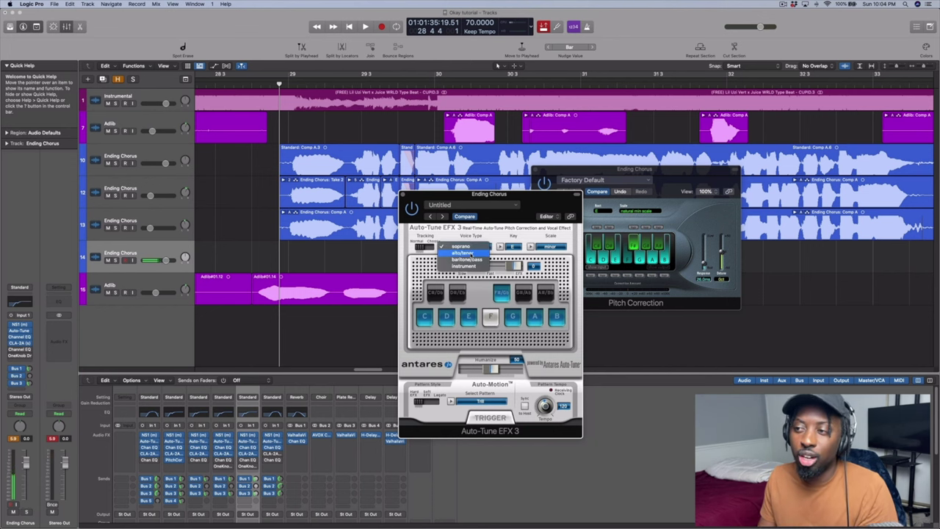
pyautogui.click(463, 253)
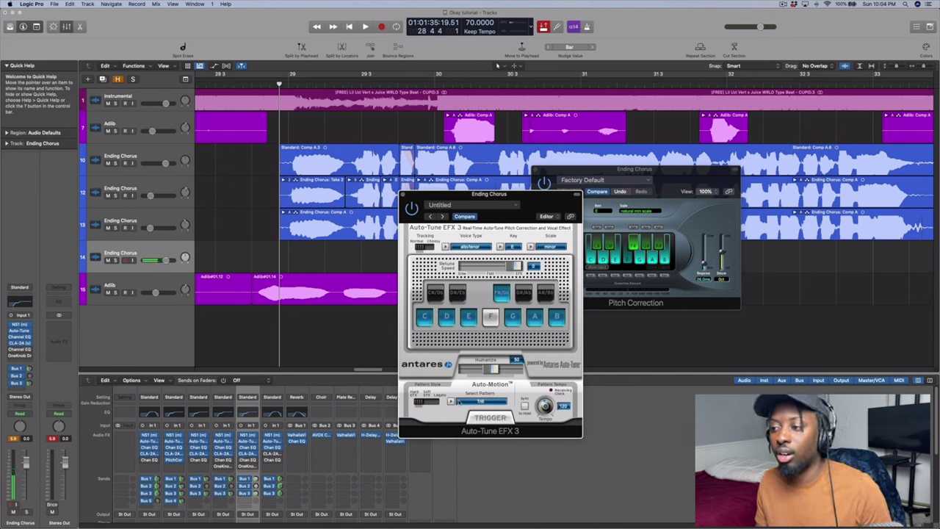
# - Set Auto-Tune's Humanize to 50 and close the Auto-Tune EFX 3 window
pyautogui.moveTo(494, 369); pyautogui.dragTo(493, 373)
pyautogui.press('super+w')
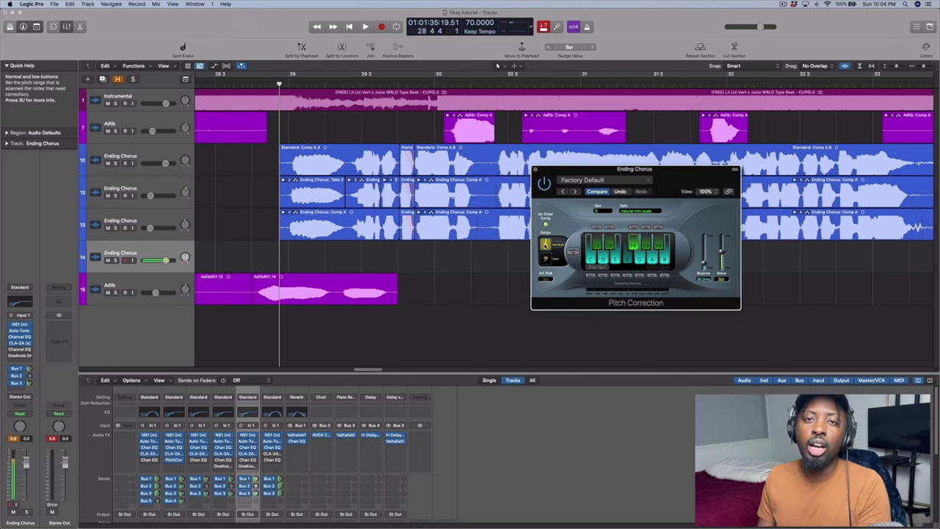